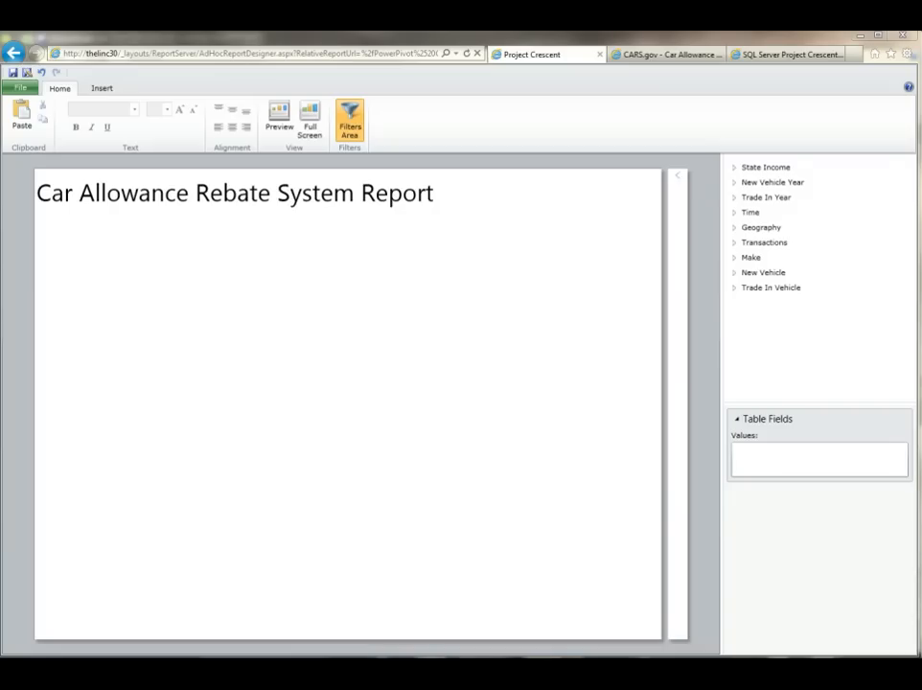
Step: Switch to PowerPivot and browse the Transactions table data
left_click(668, 55)
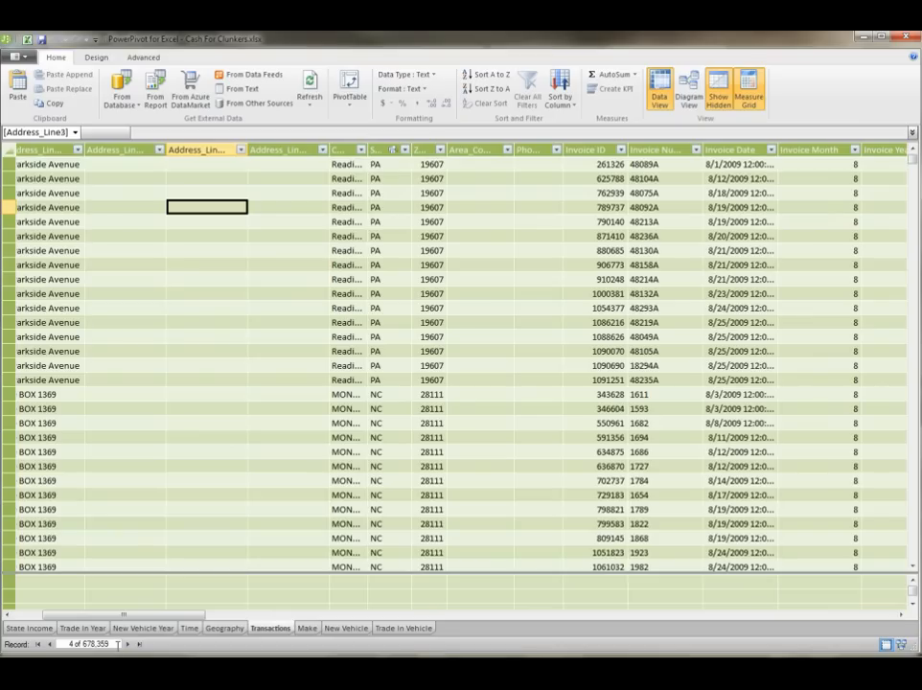
left_click(347, 380)
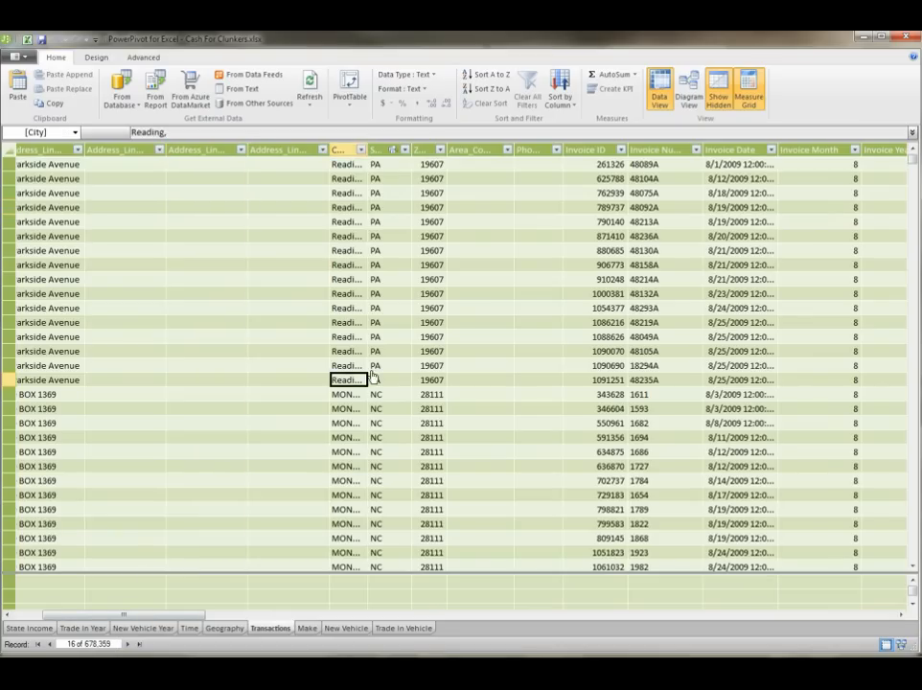
left_click(448, 370)
left_click(269, 280)
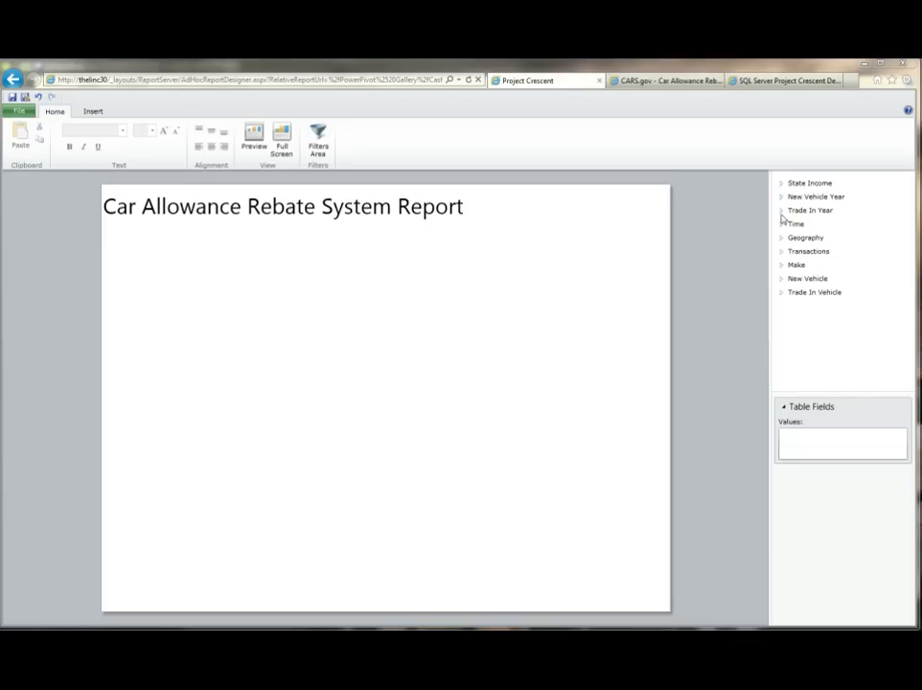
Step: Create a table of Make of Trade In with the Invoice Counter field from Transactions
left_click(782, 293)
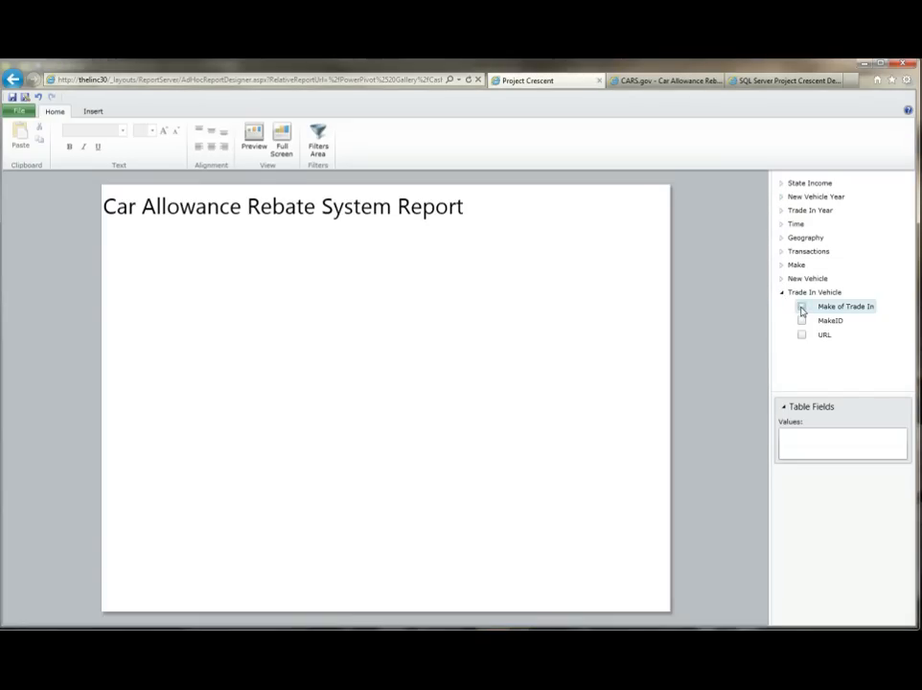
left_click(802, 307)
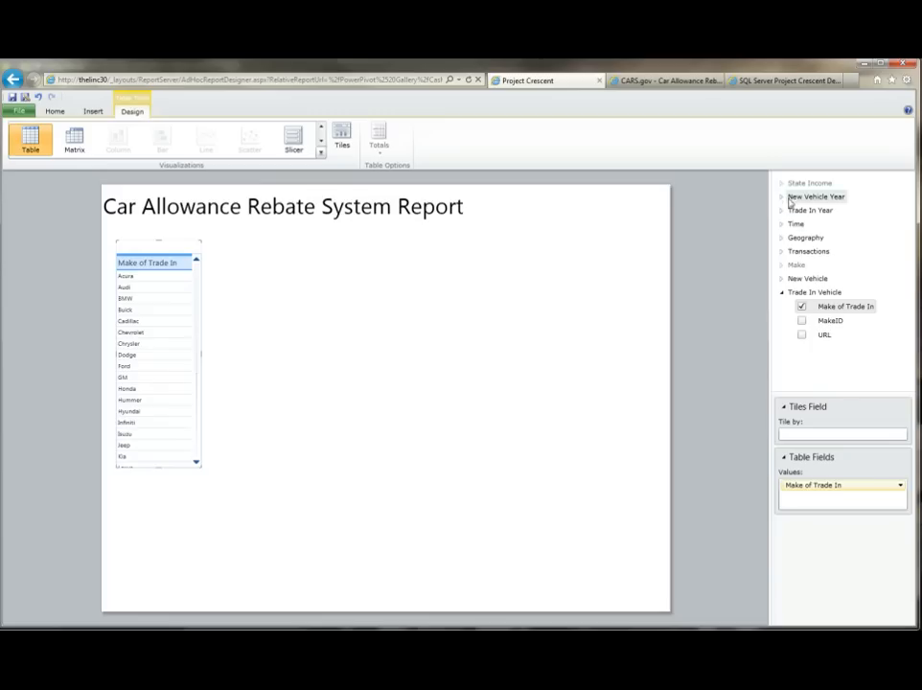
left_click(781, 252)
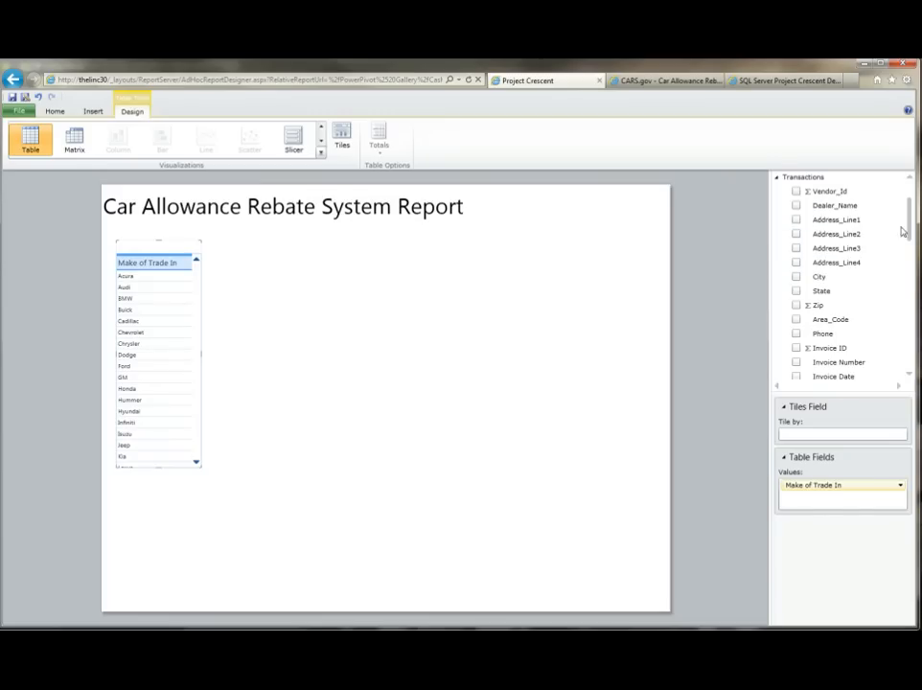
left_click_drag(906, 232, 911, 347)
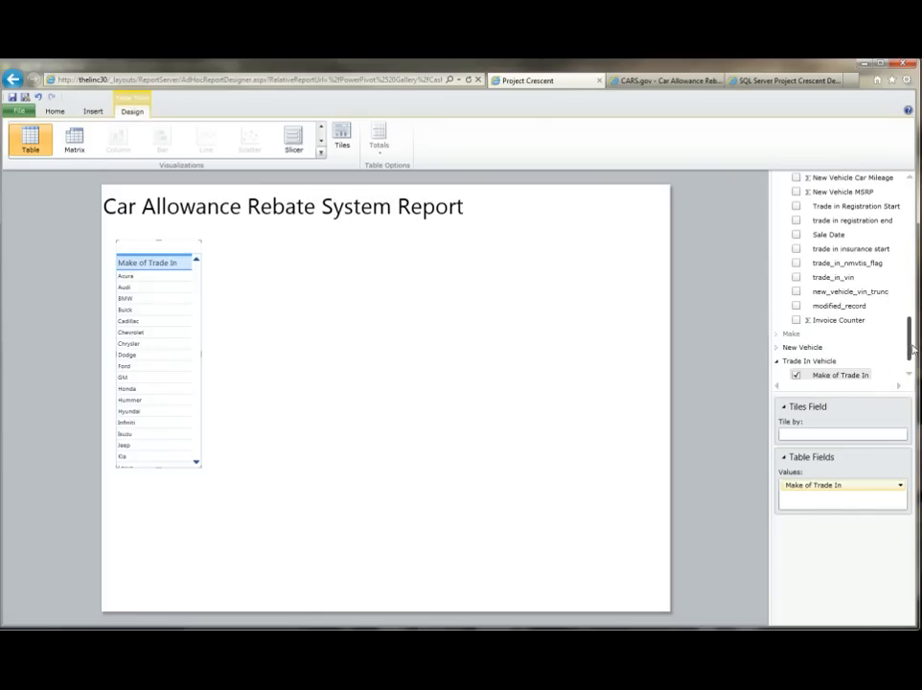
left_click(796, 321)
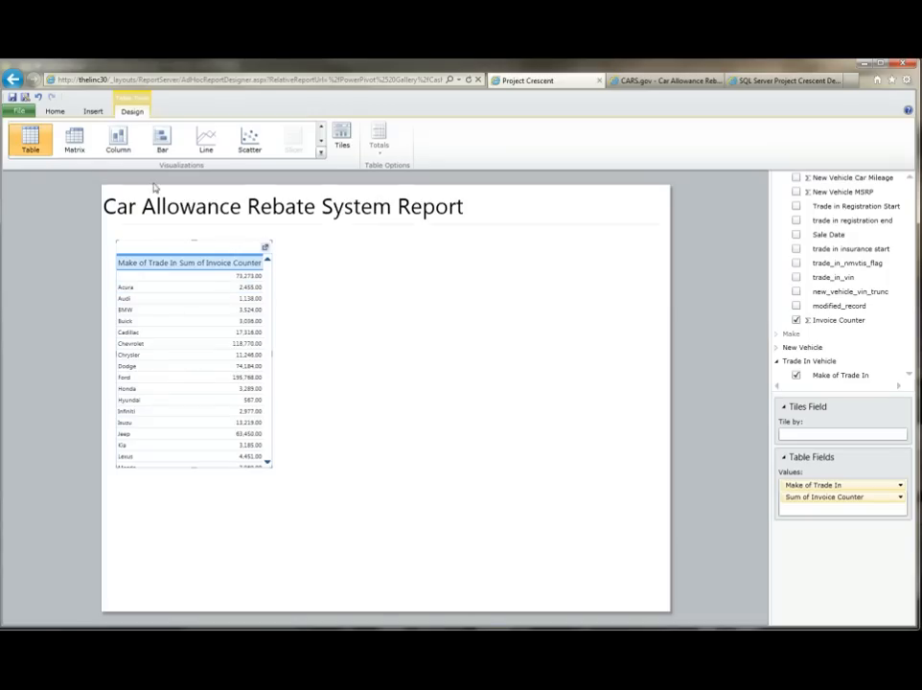
Step: Convert the table into a column chart and enlarge it across the width of the report canvas
left_click(125, 141)
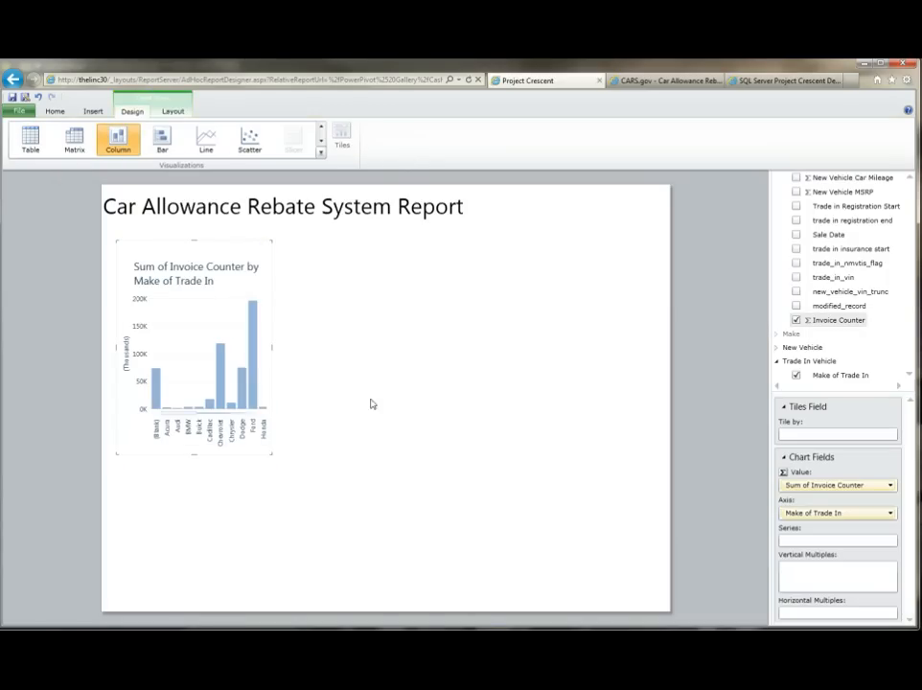
left_click_drag(271, 347, 656, 355)
left_click_drag(387, 456, 389, 440)
left_click_drag(433, 245, 430, 233)
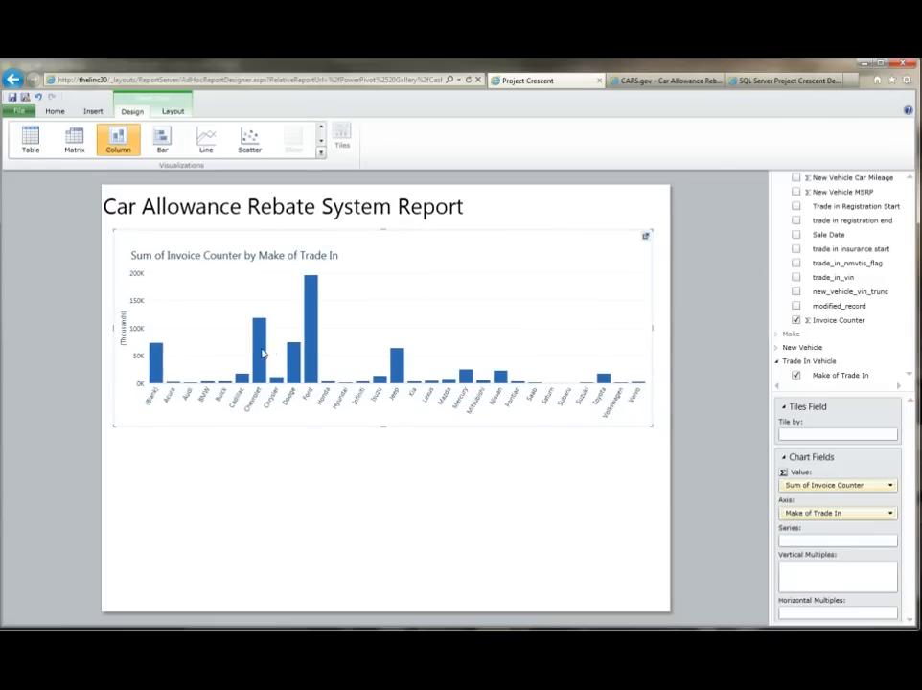
mouse_move(261, 356)
mouse_move(156, 359)
left_click_drag(652, 327, 657, 326)
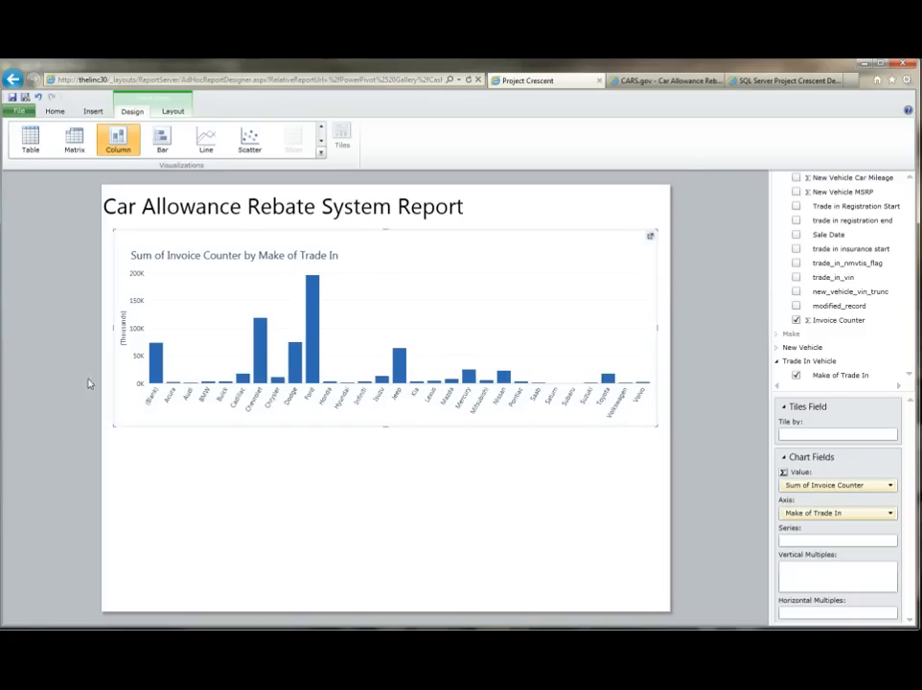
Step: Show the filters area and add Make of Trade In to it as a filter
mouse_move(153, 376)
left_click(58, 113)
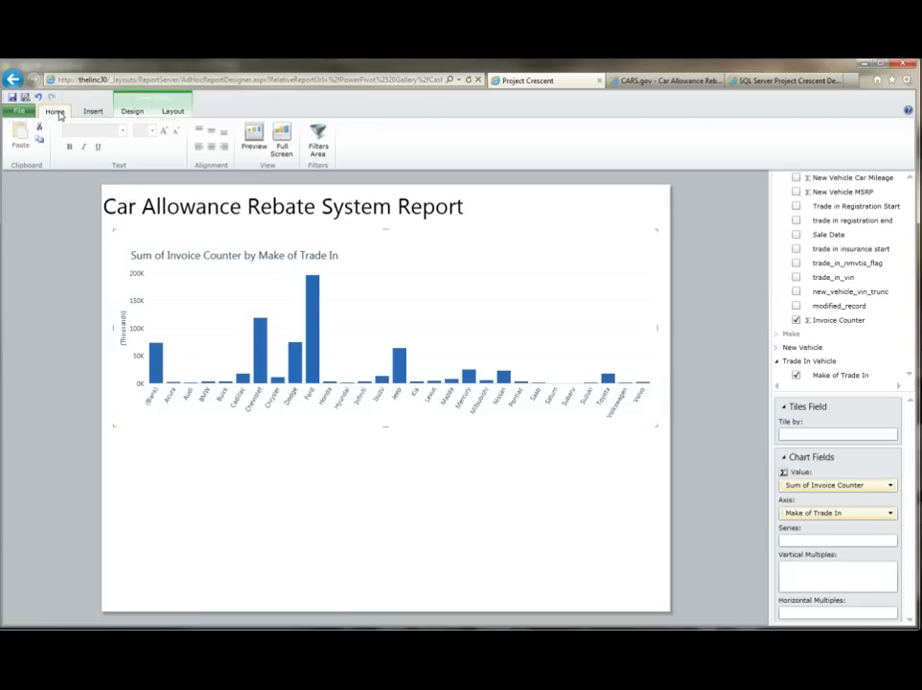
left_click(326, 149)
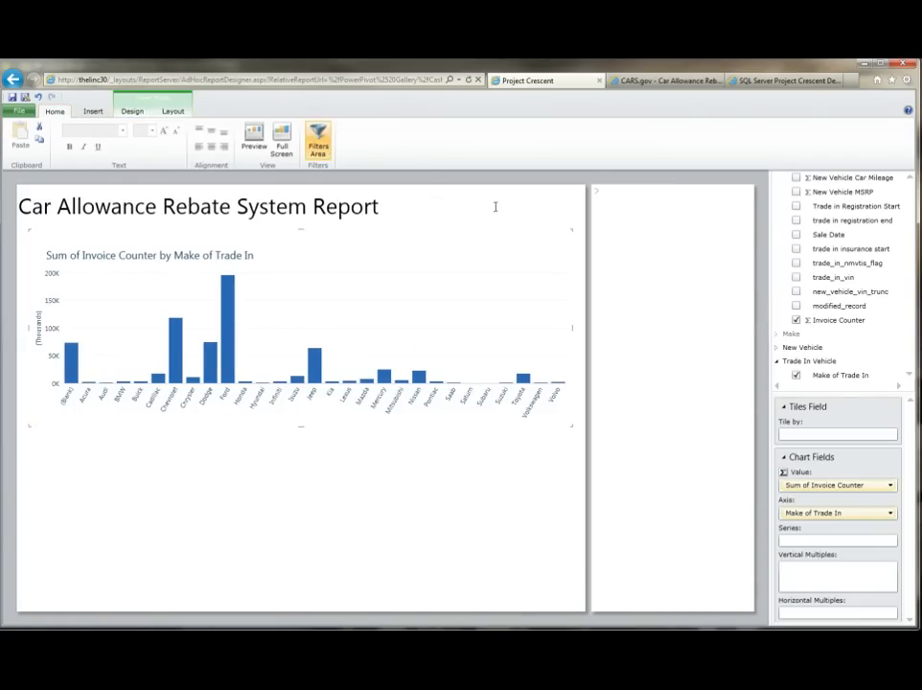
left_click_drag(843, 378, 662, 295)
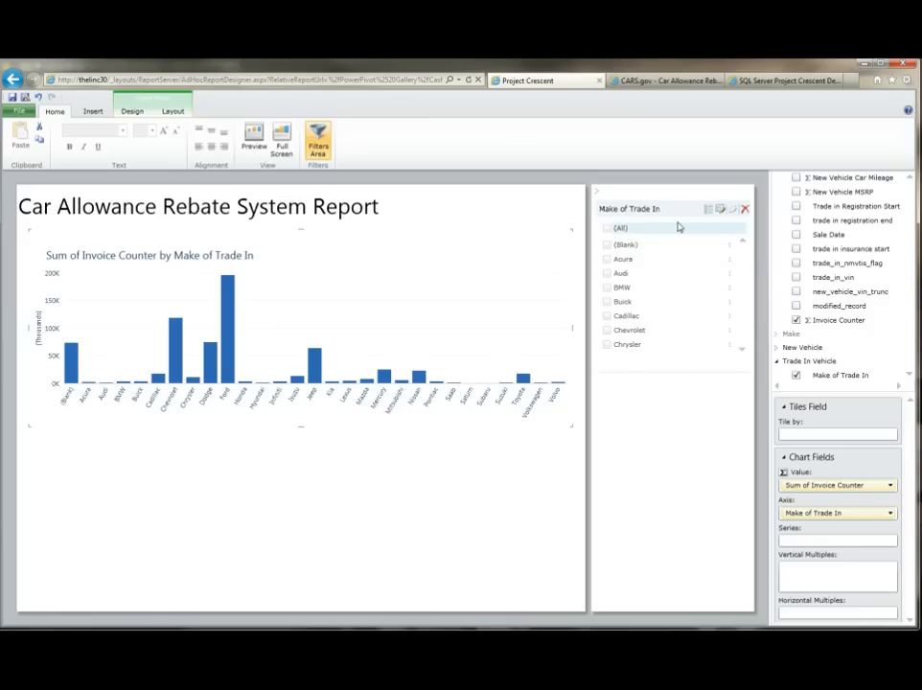
Step: Exclude (Blank) from the Make of Trade In filter and slightly shrink the chart's height
left_click(607, 228)
left_click(606, 245)
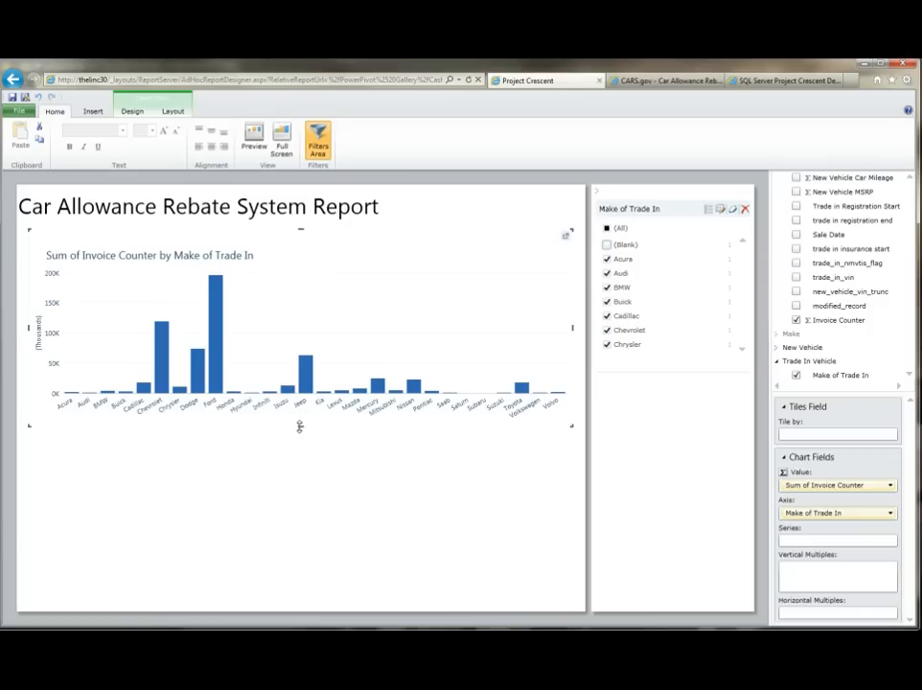
left_click_drag(299, 425, 300, 418)
left_click_drag(324, 237, 322, 232)
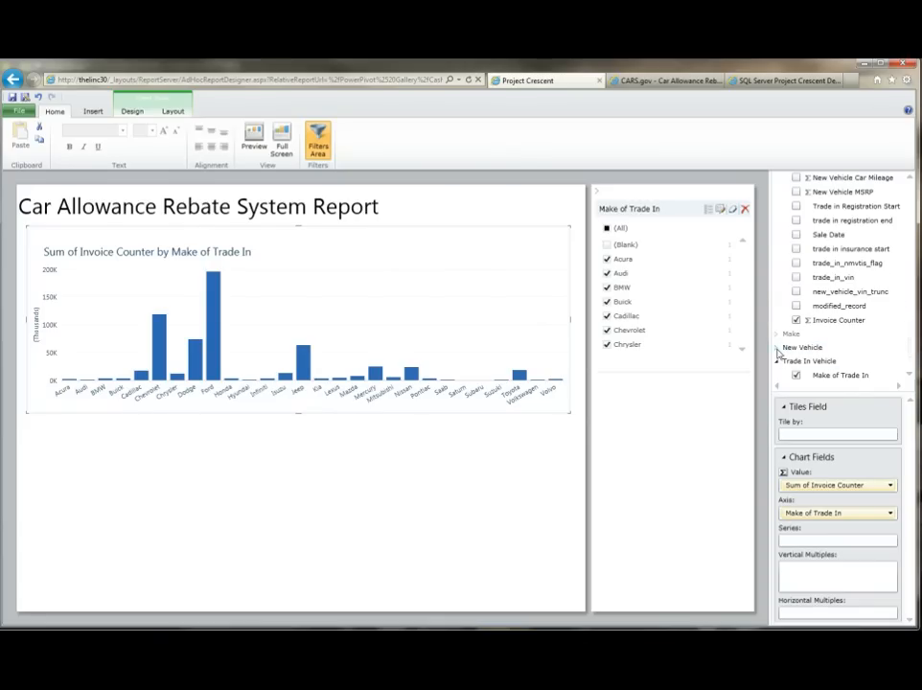
Step: Add a second column chart of Invoice Counter by New Vehicle Make below and widen it across the canvas
left_click(778, 348)
left_click(428, 436)
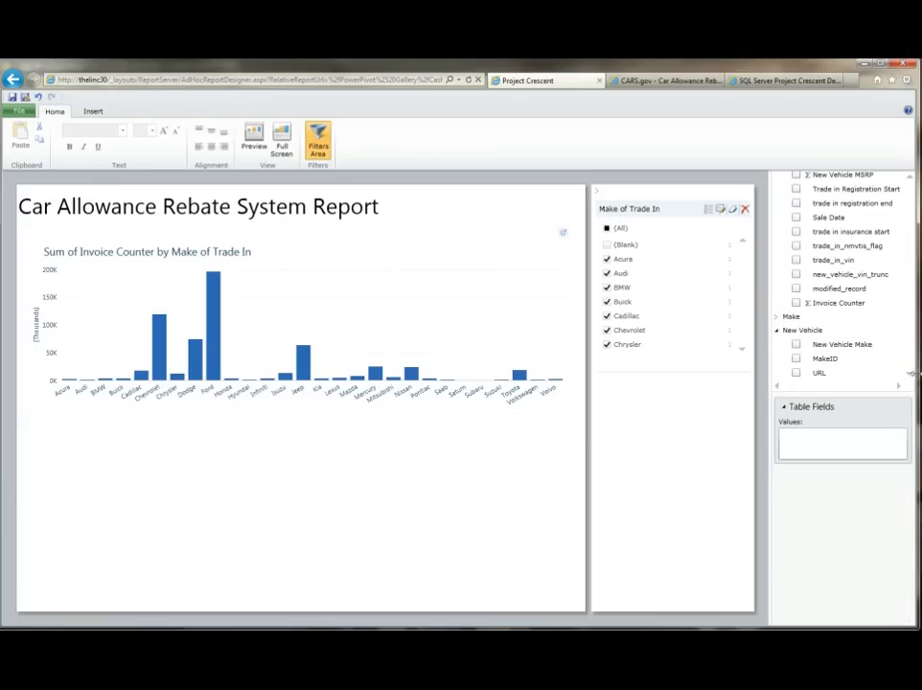
left_click(795, 303)
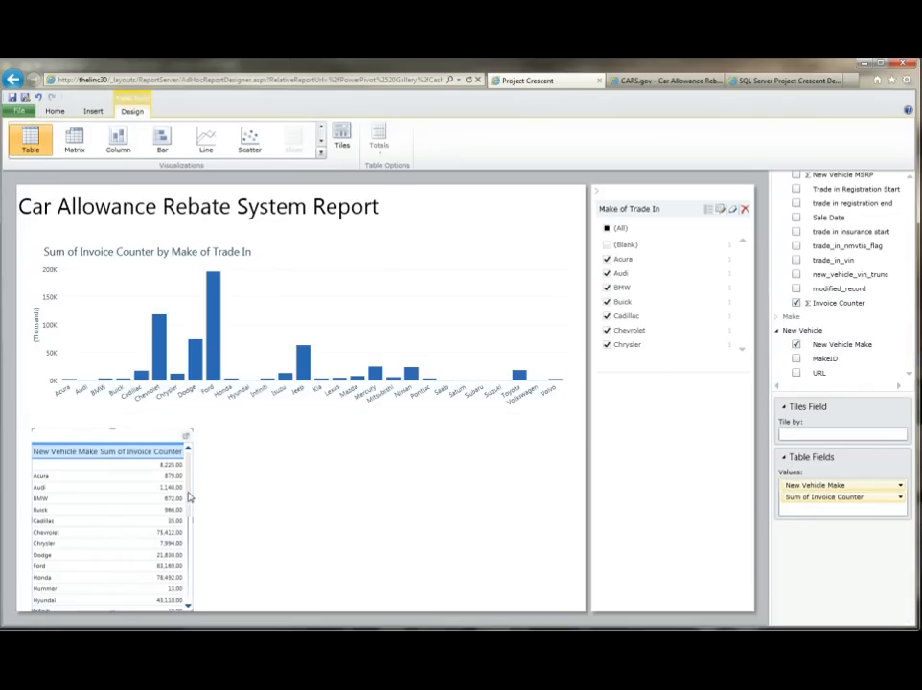
left_click(118, 140)
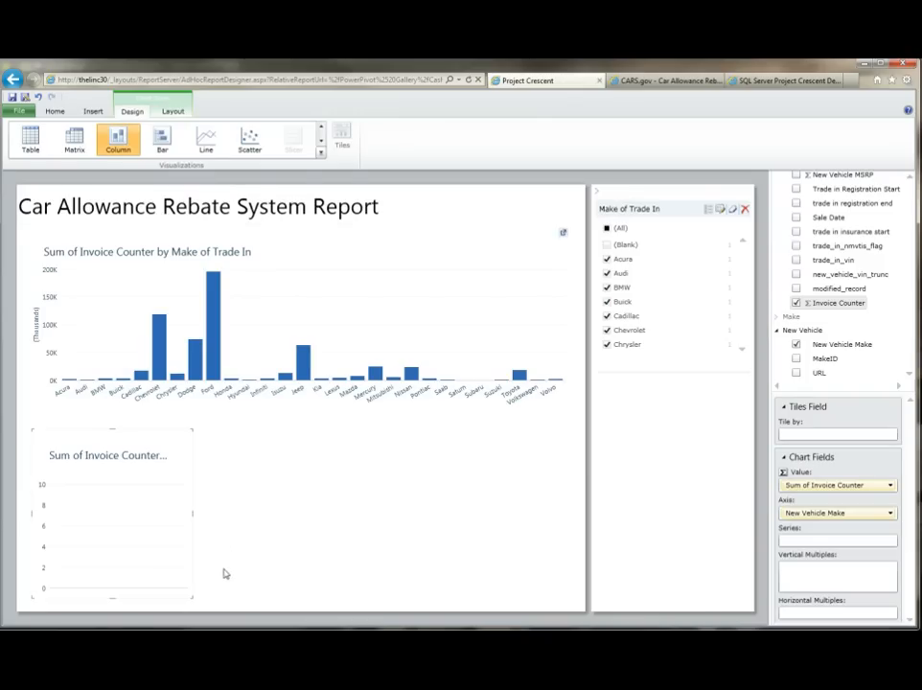
left_click_drag(192, 514, 570, 545)
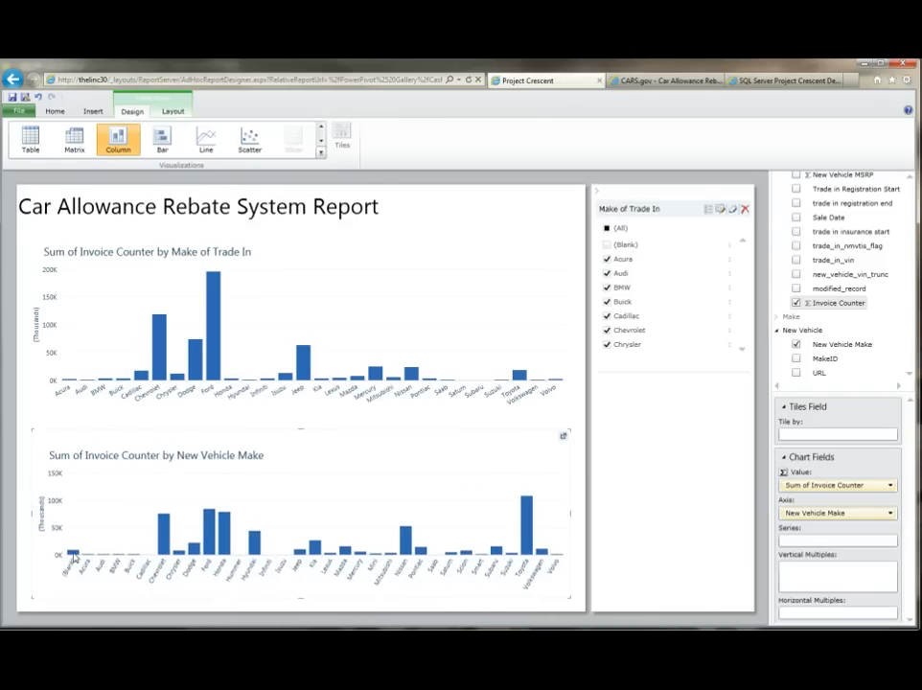
Step: Add a New Vehicle Make filter excluding (Blank), then collapse the filters area
left_click_drag(835, 349, 650, 431)
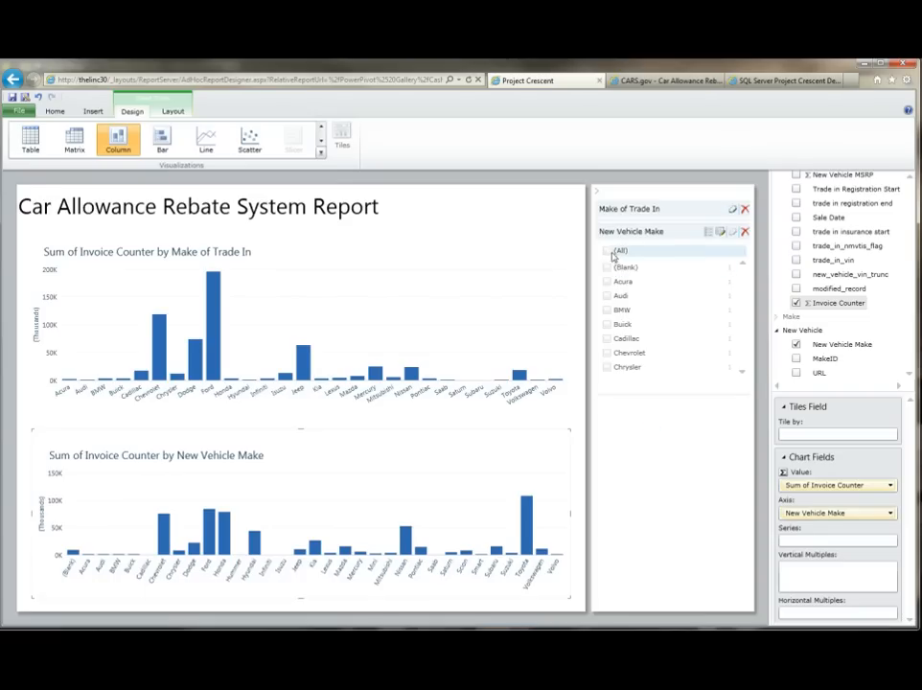
left_click(607, 252)
left_click(607, 267)
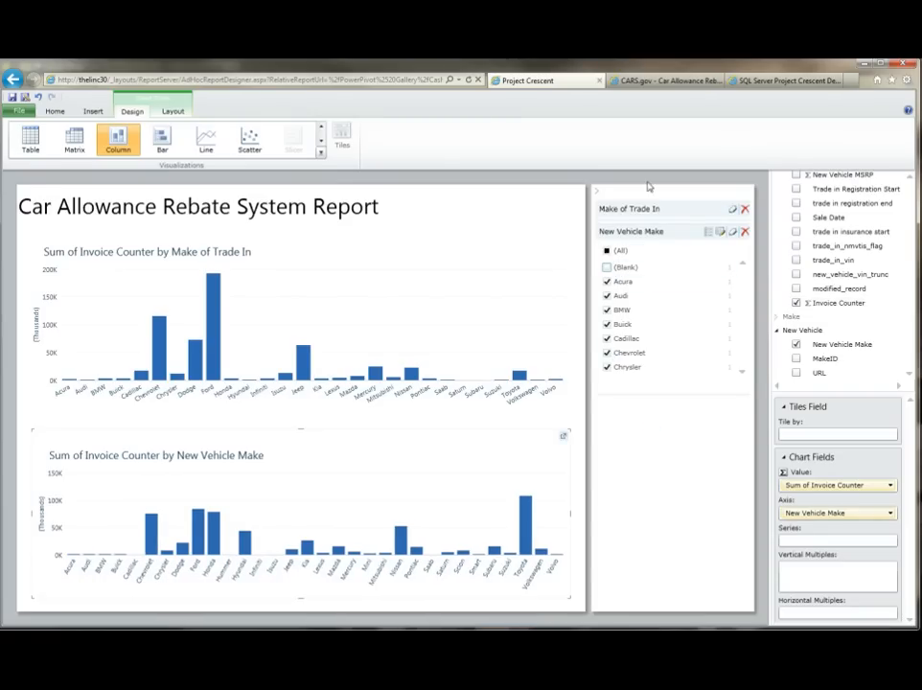
left_click(599, 193)
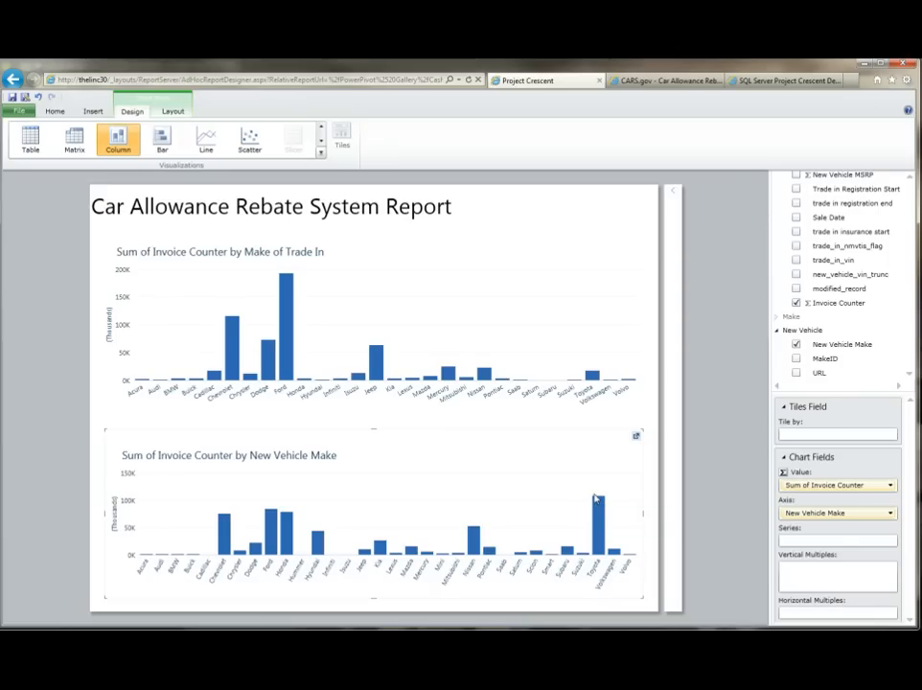
Step: Cross-highlight the charts by selecting the Ford, Toyota and Chevrolet trade-in bars, then clear the selection
mouse_move(597, 509)
left_click(287, 311)
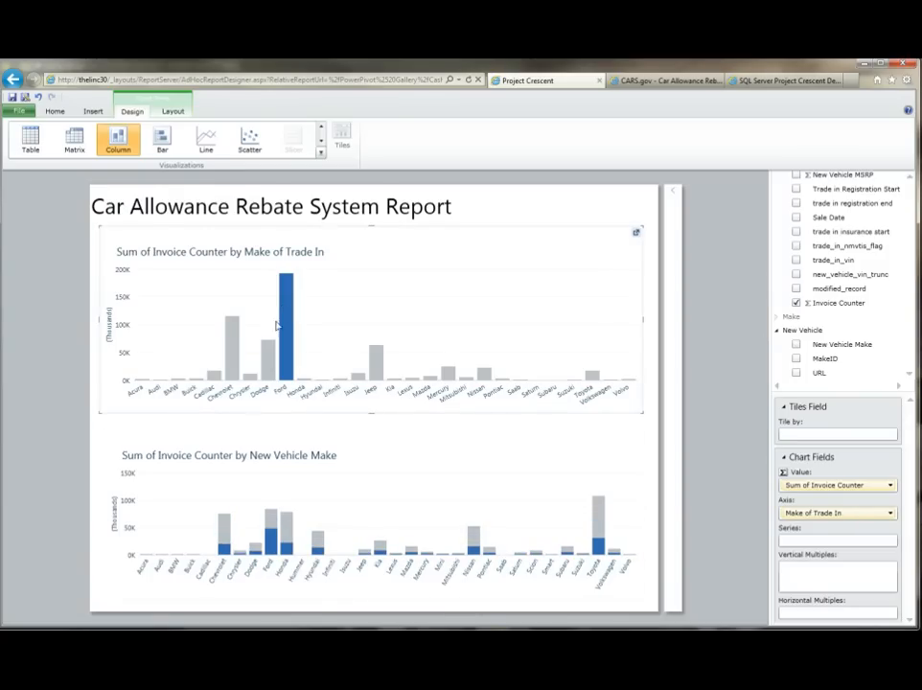
mouse_move(270, 544)
mouse_move(596, 546)
left_click(591, 376)
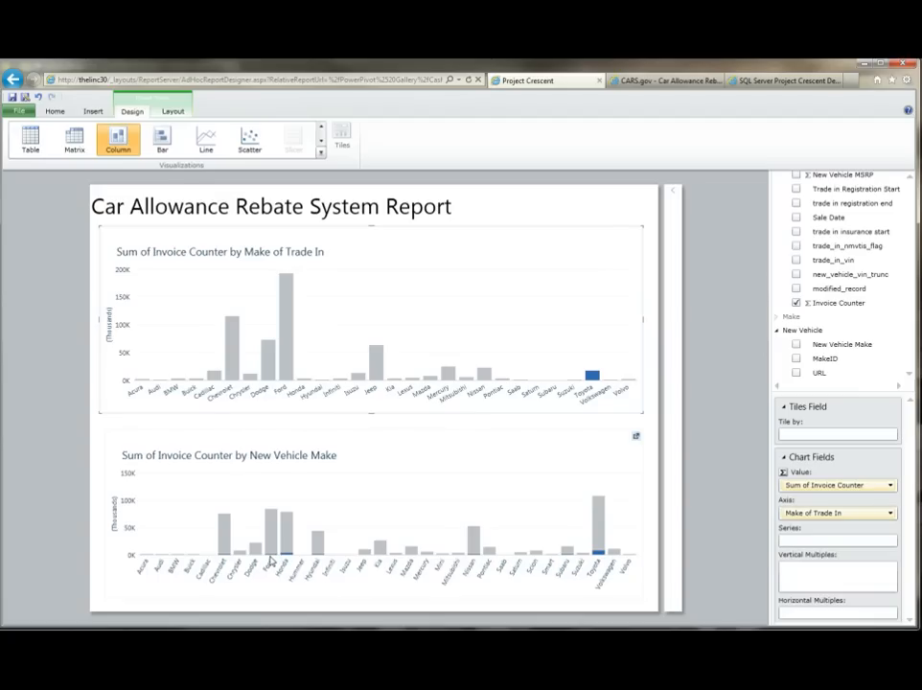
left_click(232, 360)
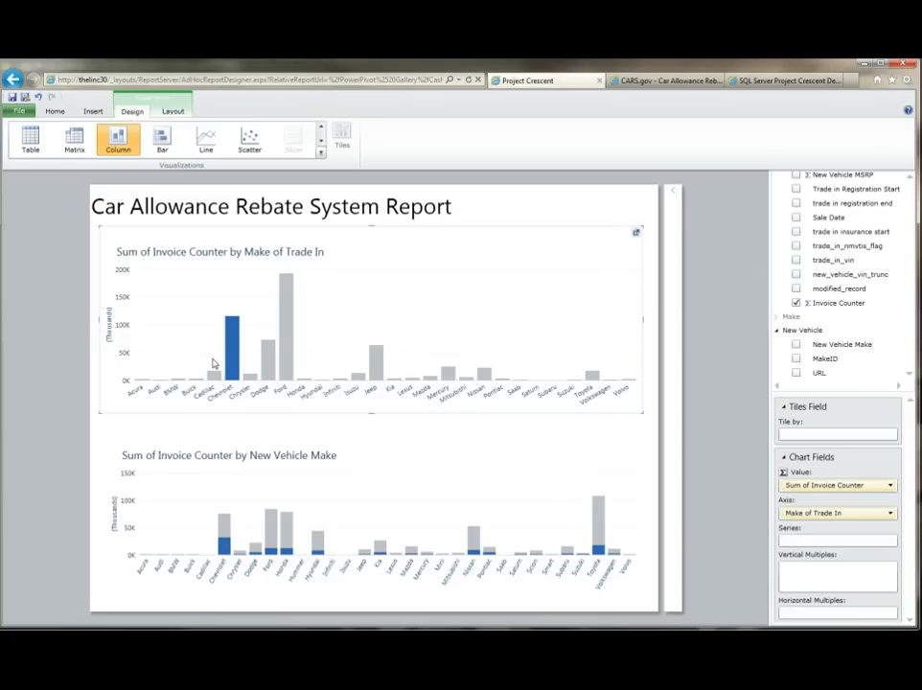
mouse_move(224, 546)
mouse_move(233, 349)
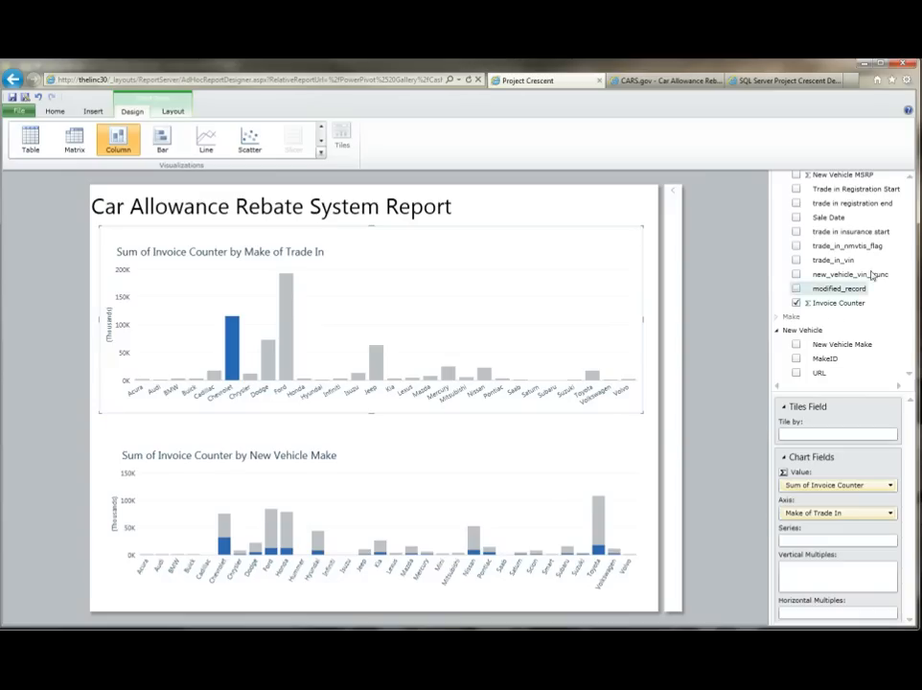
left_click(587, 305)
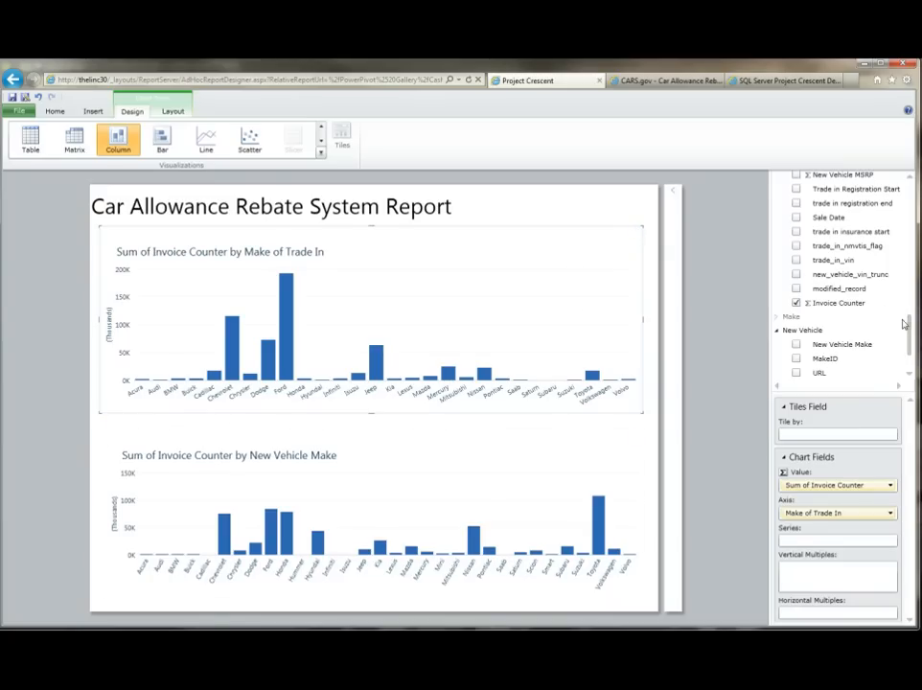
Step: Add Trade in Cylinders as the series of the trade-in chart and highlight the 6-cylinder group
left_click_drag(911, 331, 911, 278)
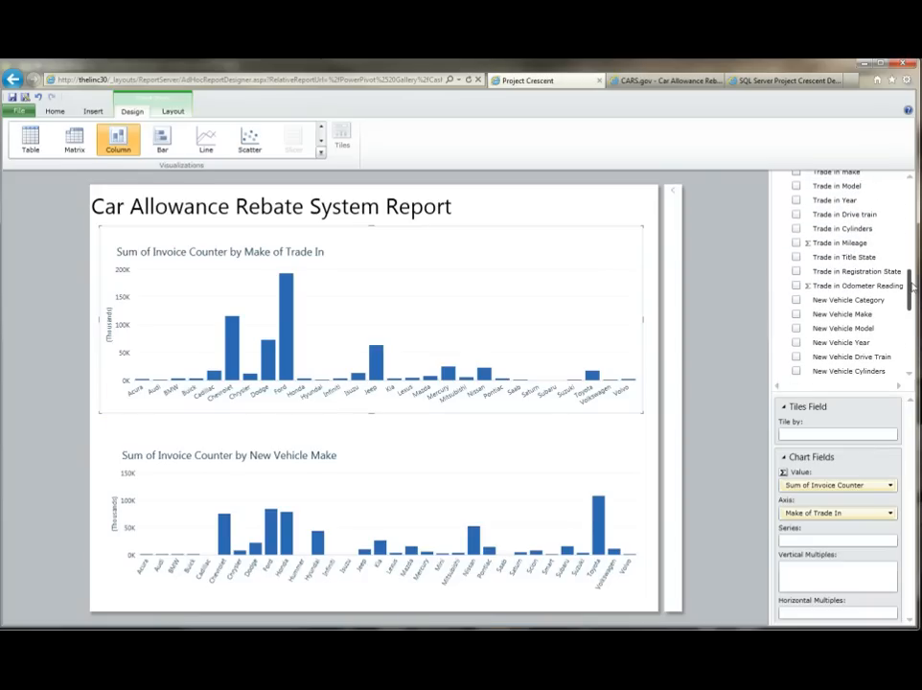
left_click(796, 230)
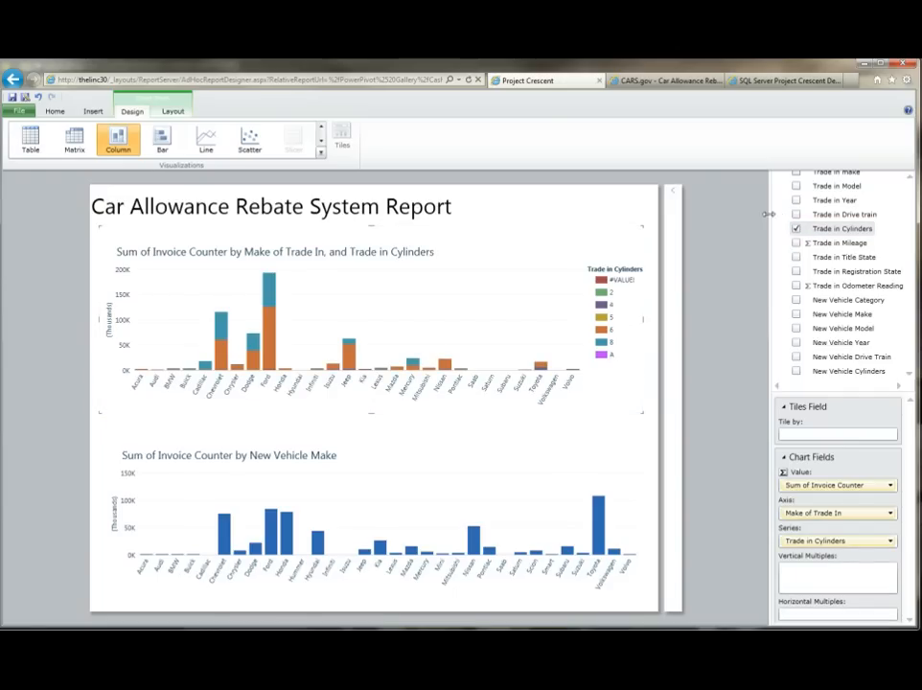
left_click(603, 331)
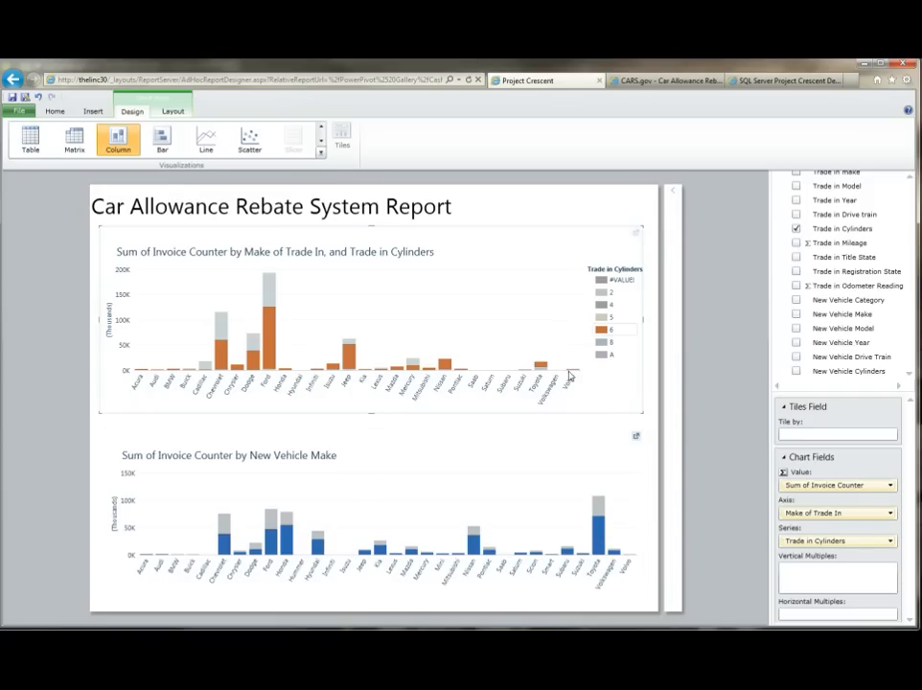
Step: Reopen the filters area, add a Trade in Cylinders filter excluding #VALUE!, and select the new-vehicle chart
left_click(672, 191)
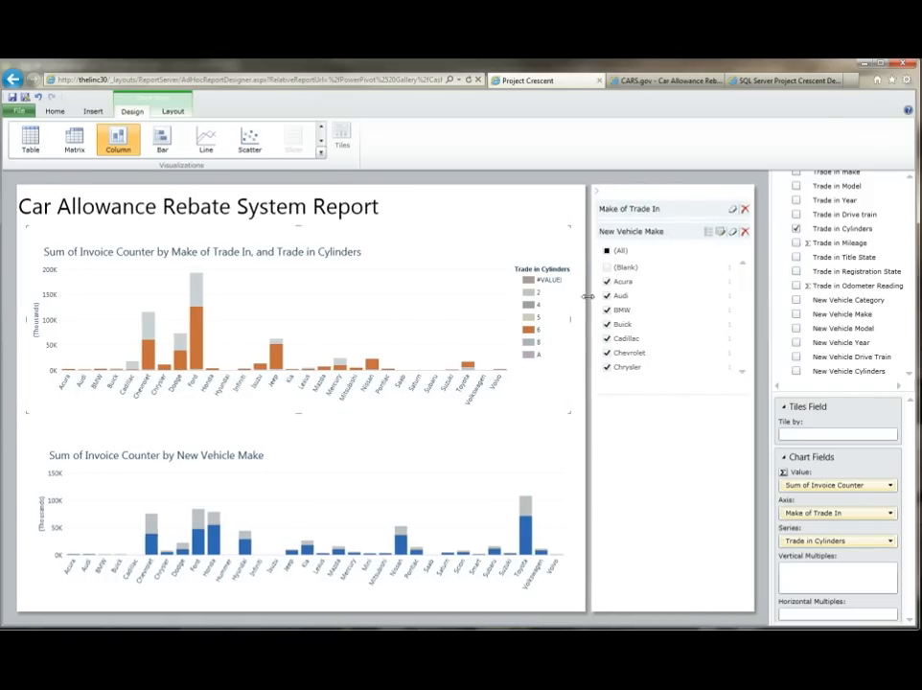
left_click_drag(802, 230, 677, 479)
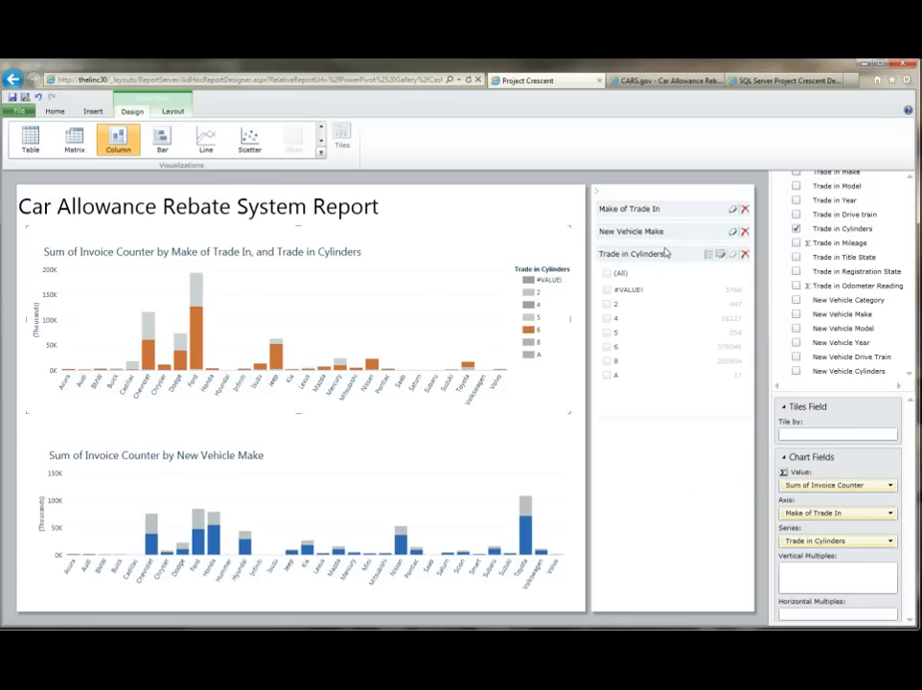
left_click(608, 273)
left_click(608, 289)
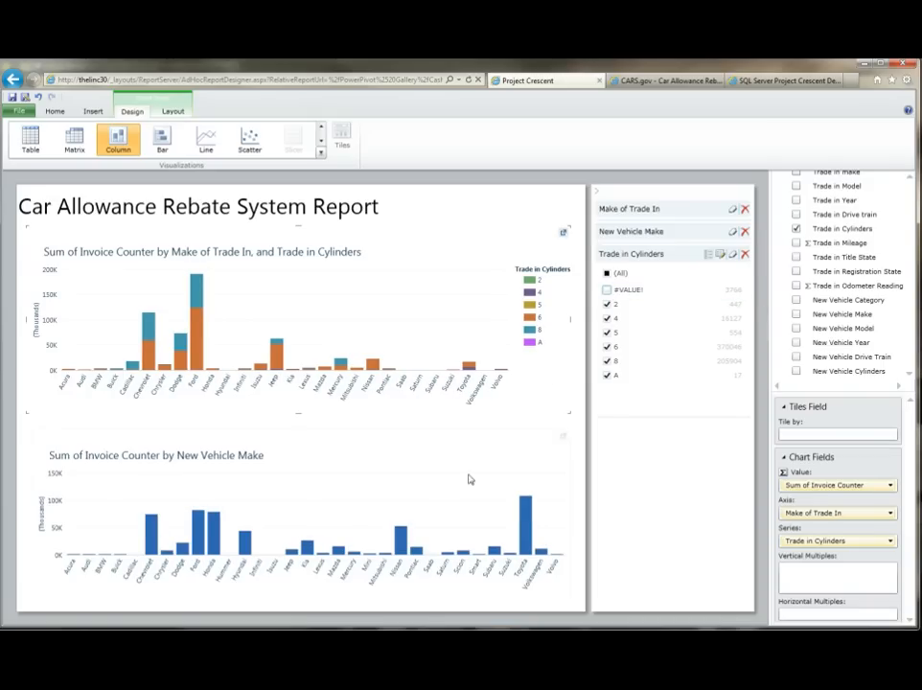
left_click(444, 504)
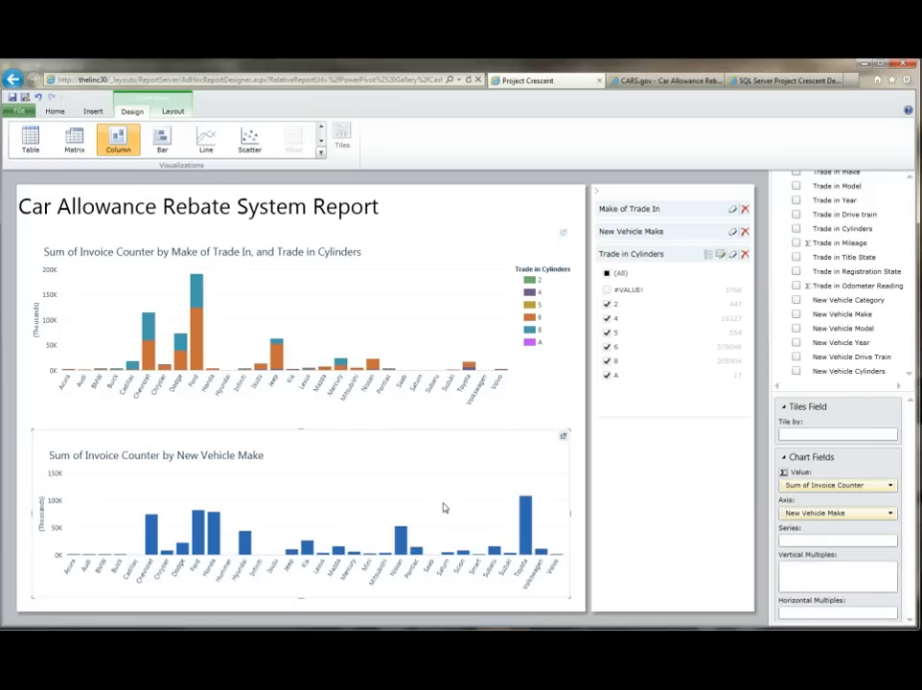
Step: Collapse the Trade in Cylinders filter, add New Vehicle Cylinders as the new-vehicle chart's series, and filter it excluding #VALUE!
left_click(702, 251)
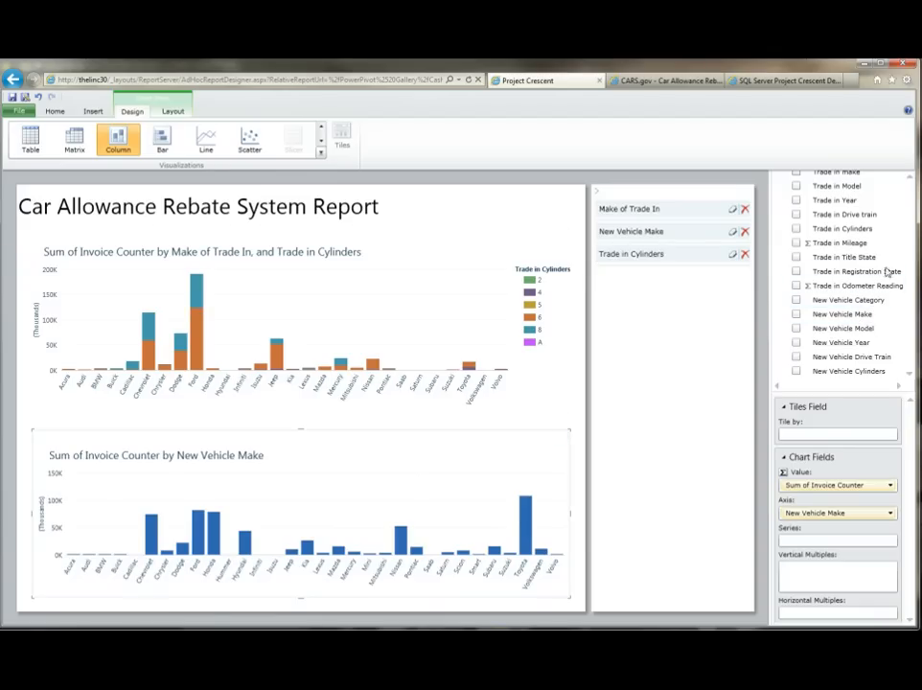
left_click(796, 372)
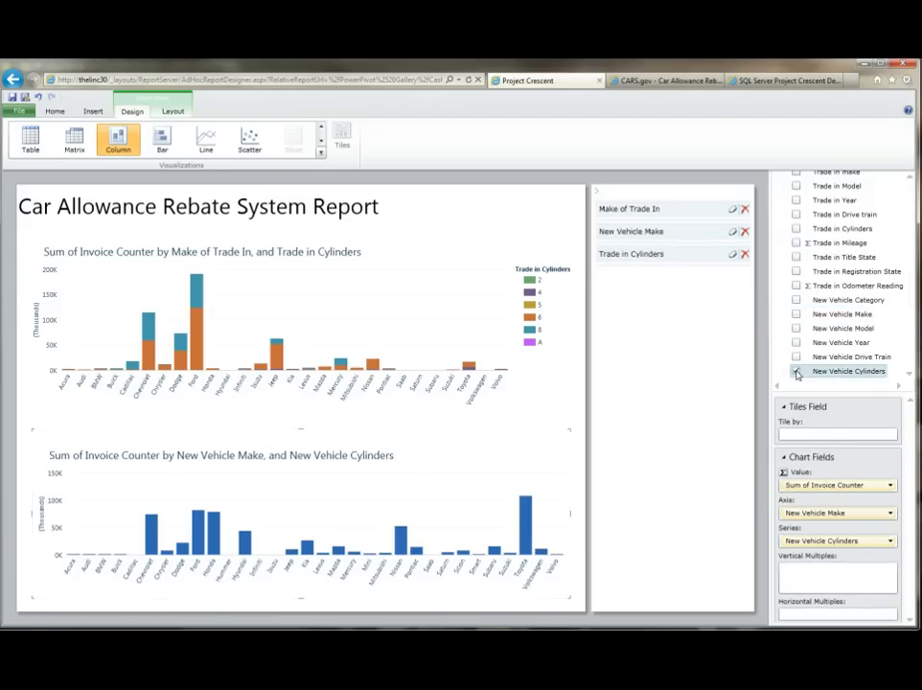
left_click_drag(844, 375, 661, 342)
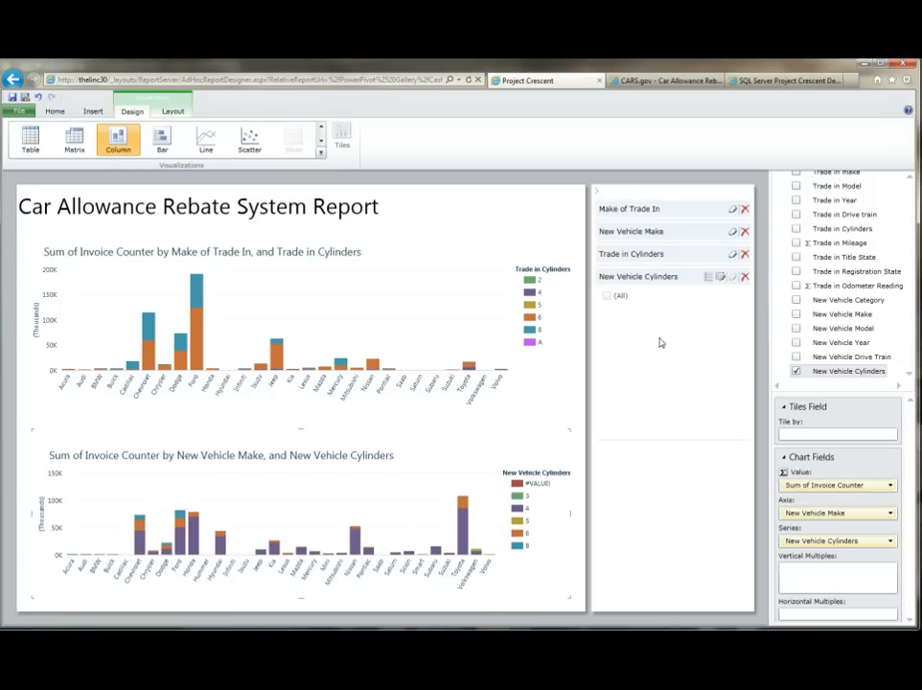
left_click(607, 296)
left_click(607, 312)
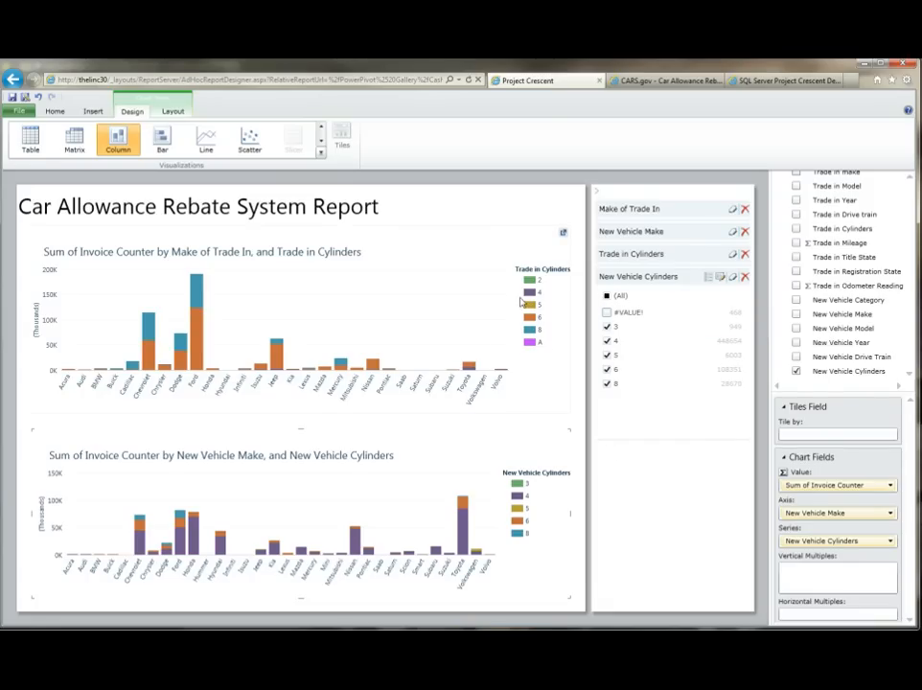
Step: In the trade-in chart, highlight the 4-, 6- and 8-cylinder groups in turn and inspect the cross-highlighted new-vehicle bars
left_click(457, 294)
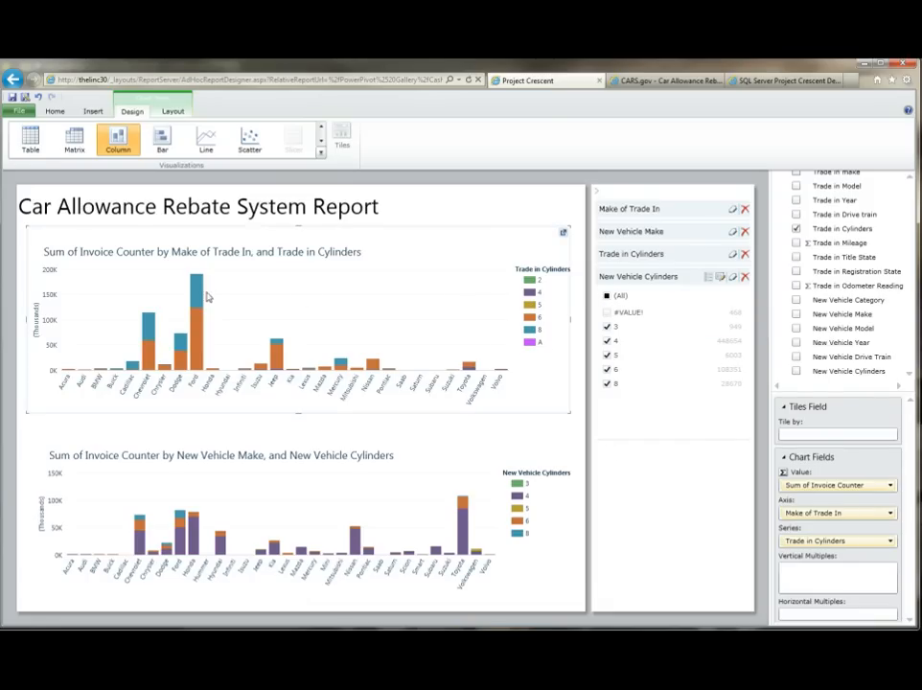
left_click(532, 293)
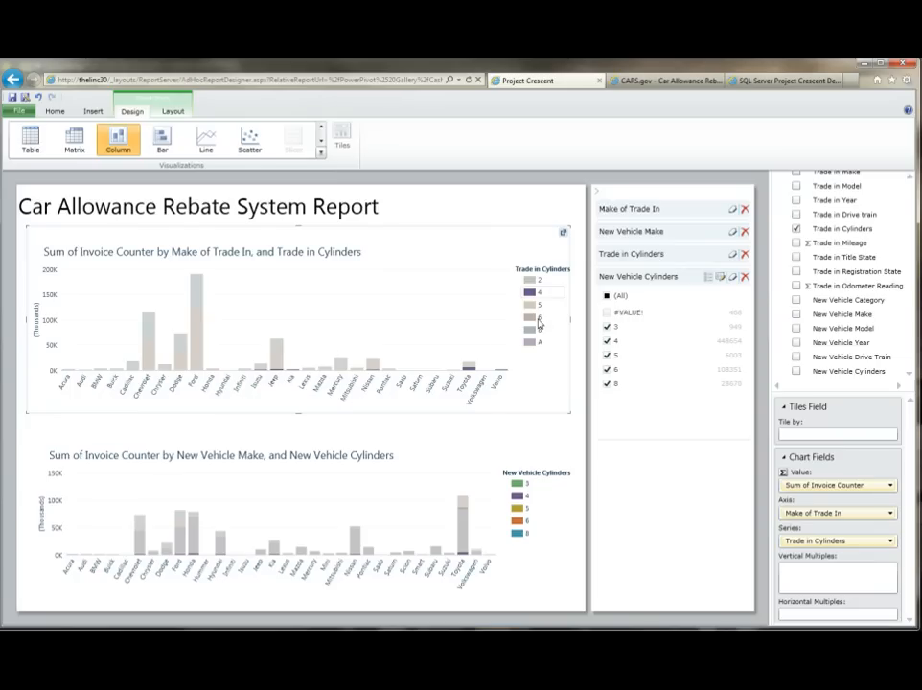
left_click(539, 322)
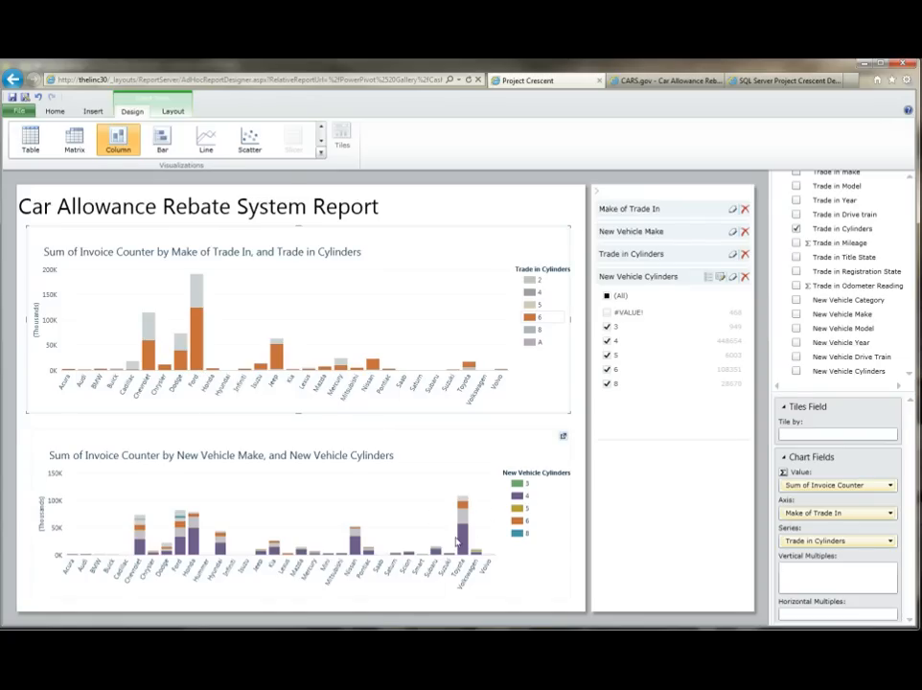
mouse_move(463, 542)
left_click(530, 329)
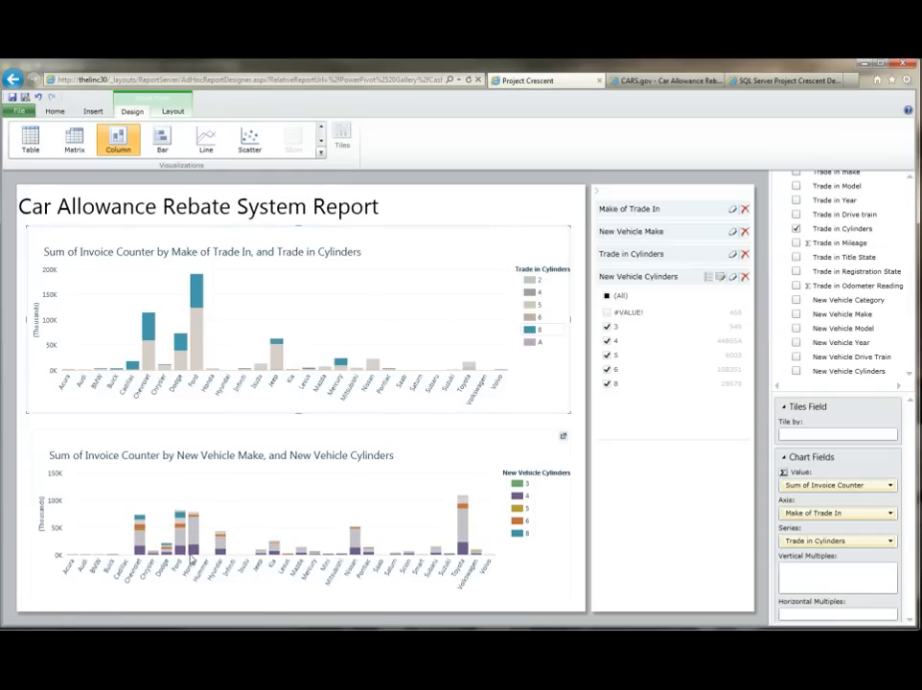
mouse_move(191, 548)
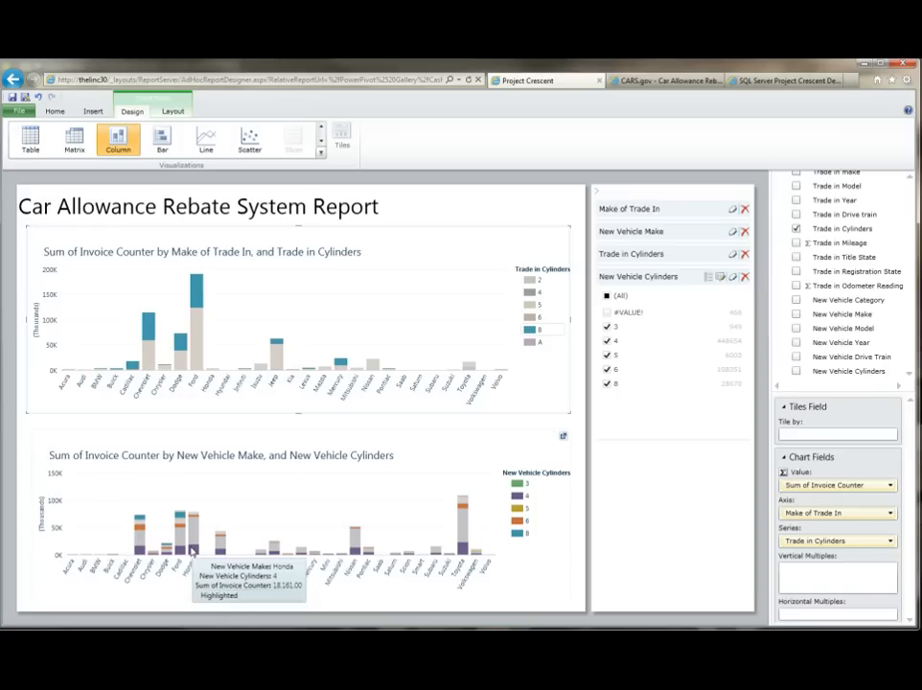
mouse_move(179, 519)
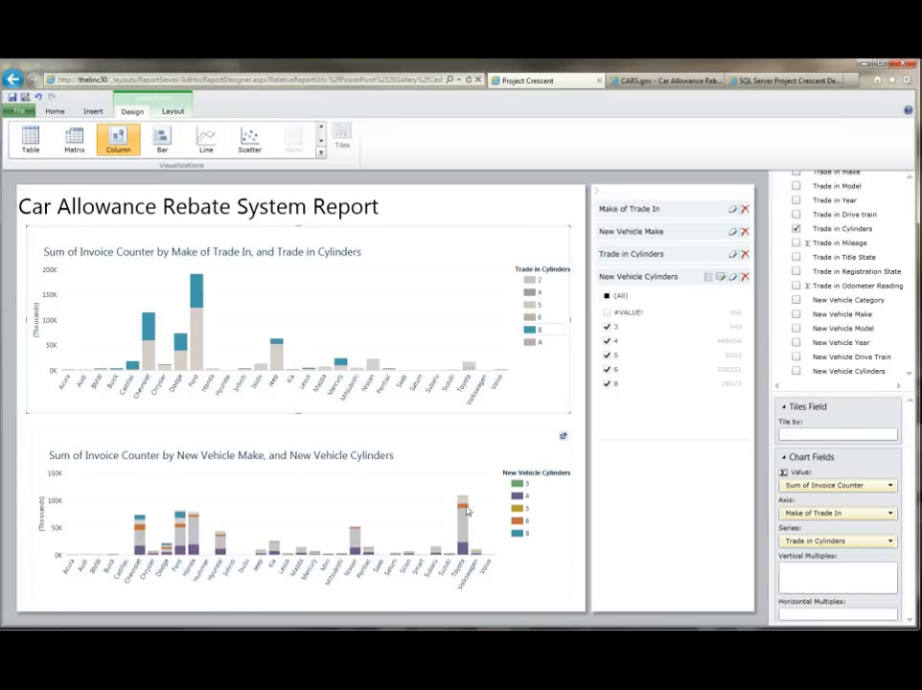
mouse_move(463, 510)
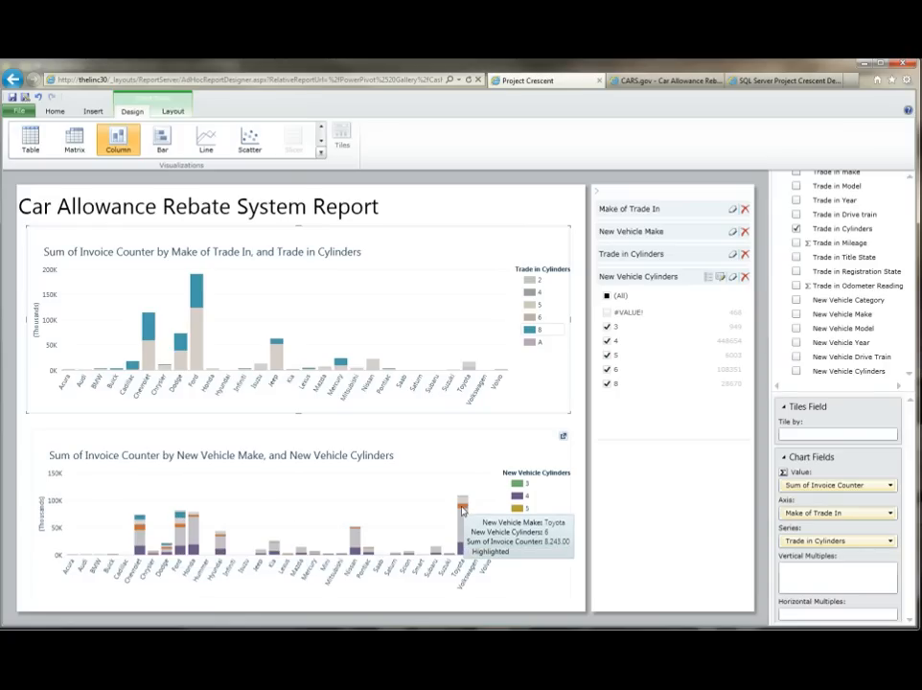